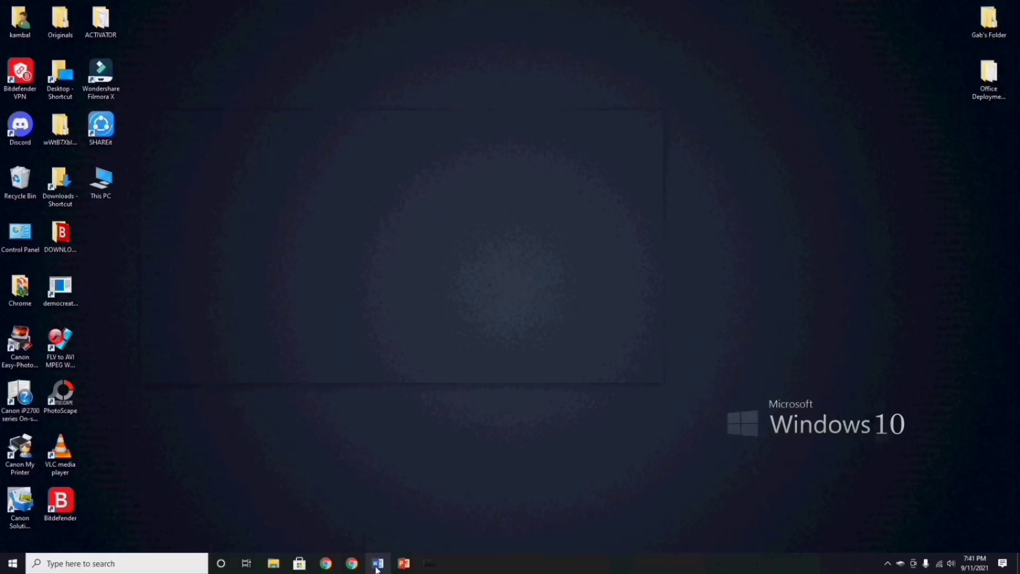
Step: Launch Word from the taskbar to check the installed Office build 14026.20246
click(378, 563)
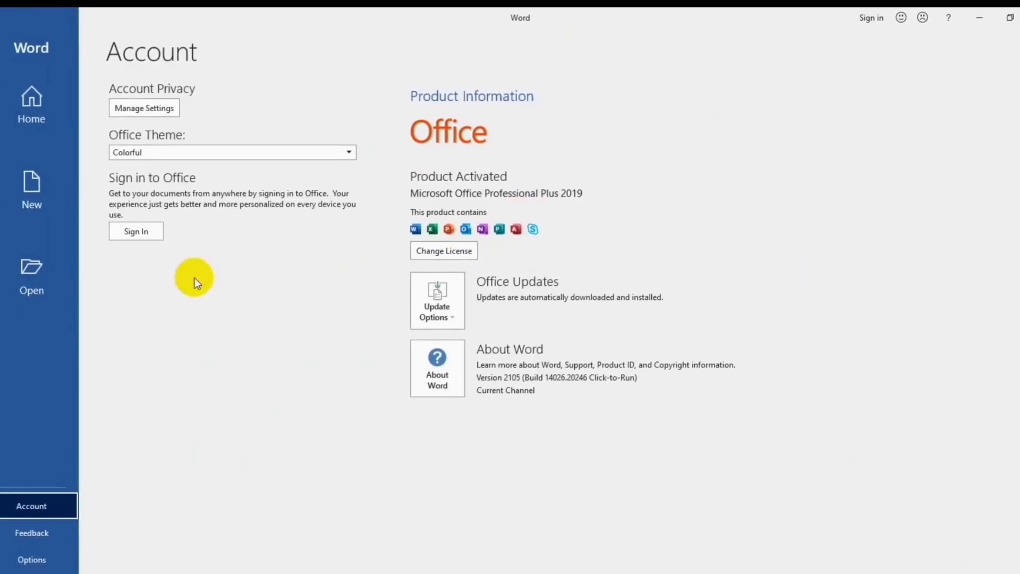
Step: Return to the start screen and create a new blank document showing the genuine Office warning
click(33, 107)
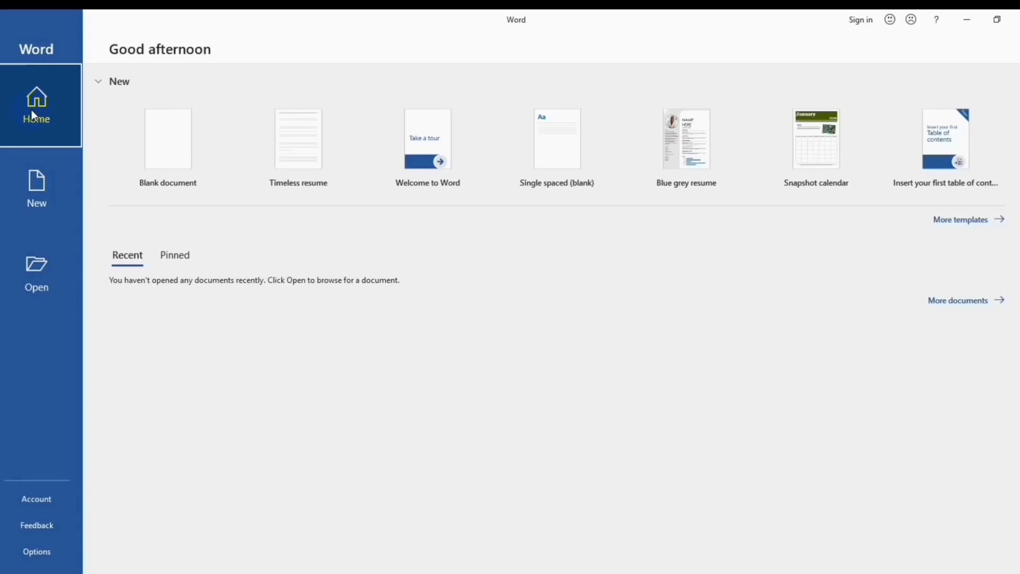
click(162, 164)
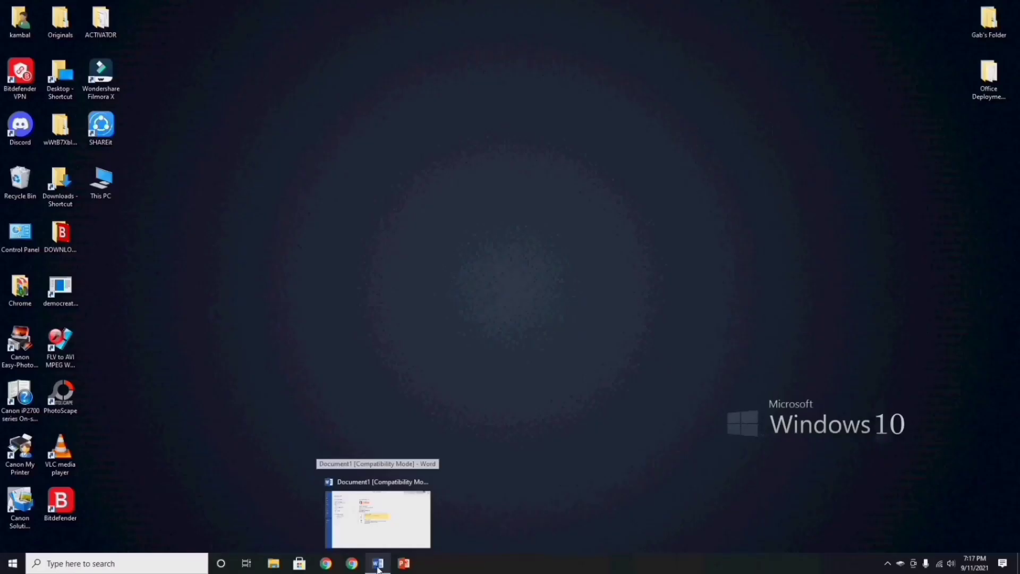
Step: Restore the Word window to view the account page with Version 1811, Build 11029.20079
click(378, 514)
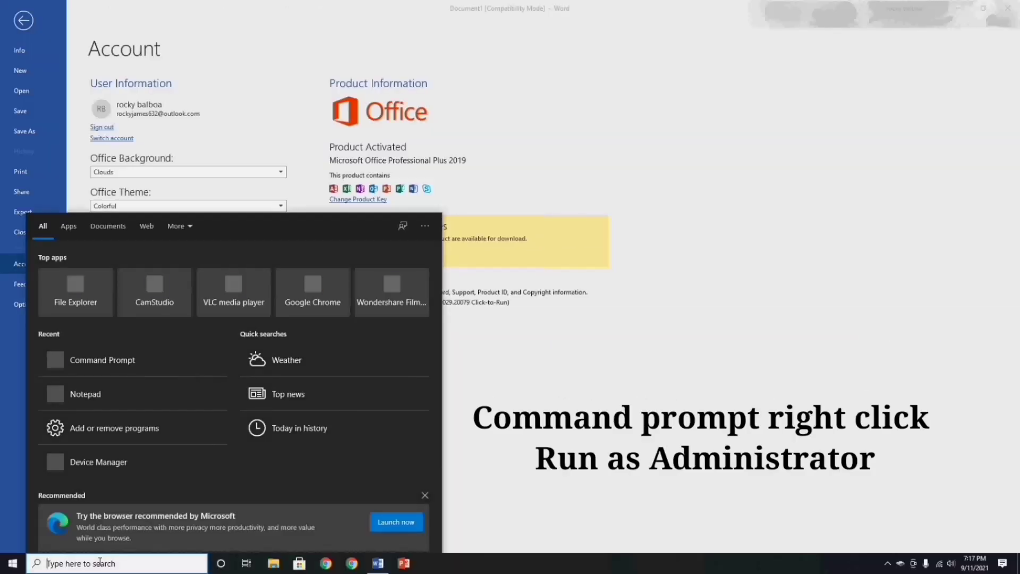
text(com)
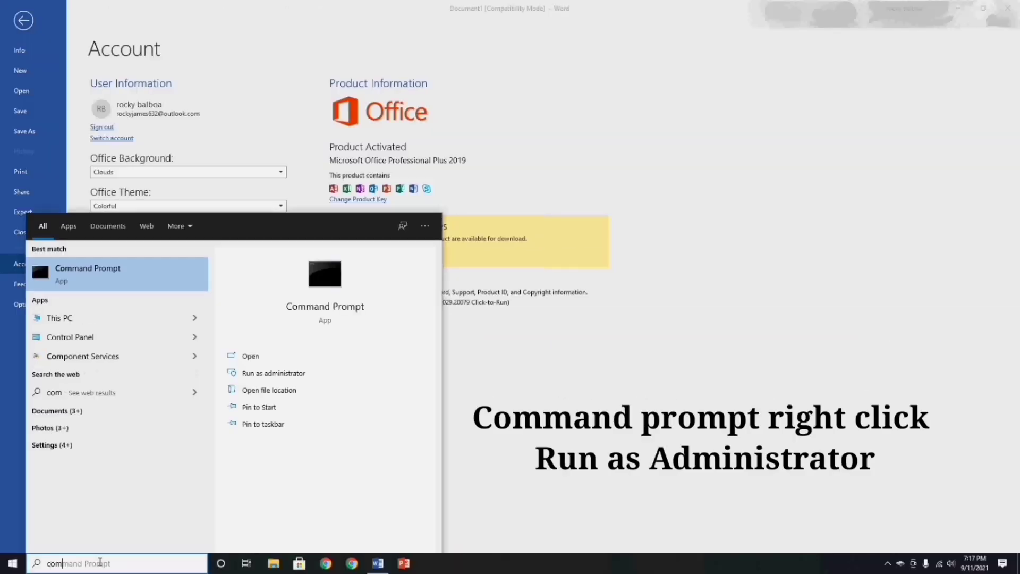
text(ma)
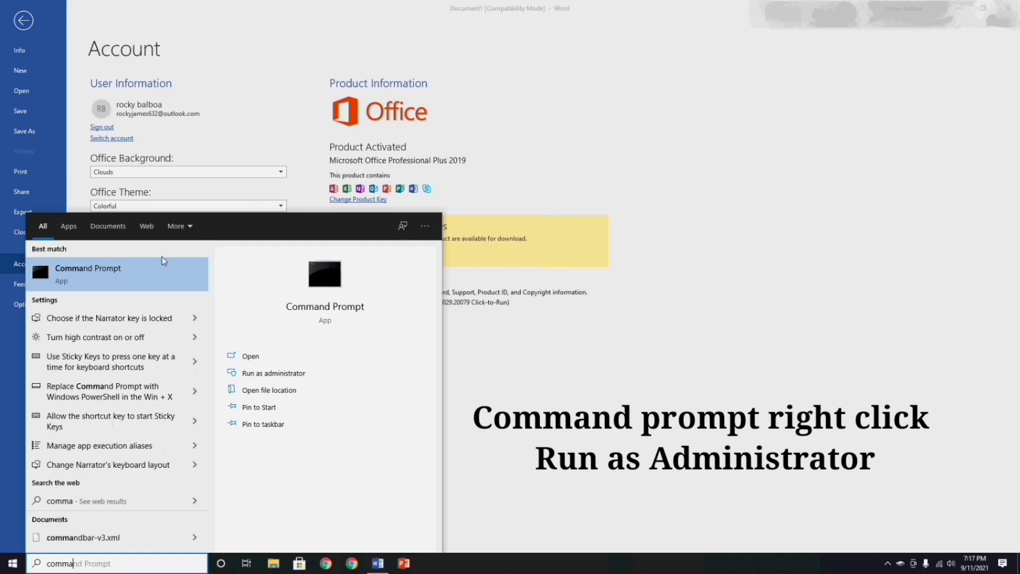
Step: Run Command Prompt as administrator from the Windows search results
right_click(166, 272)
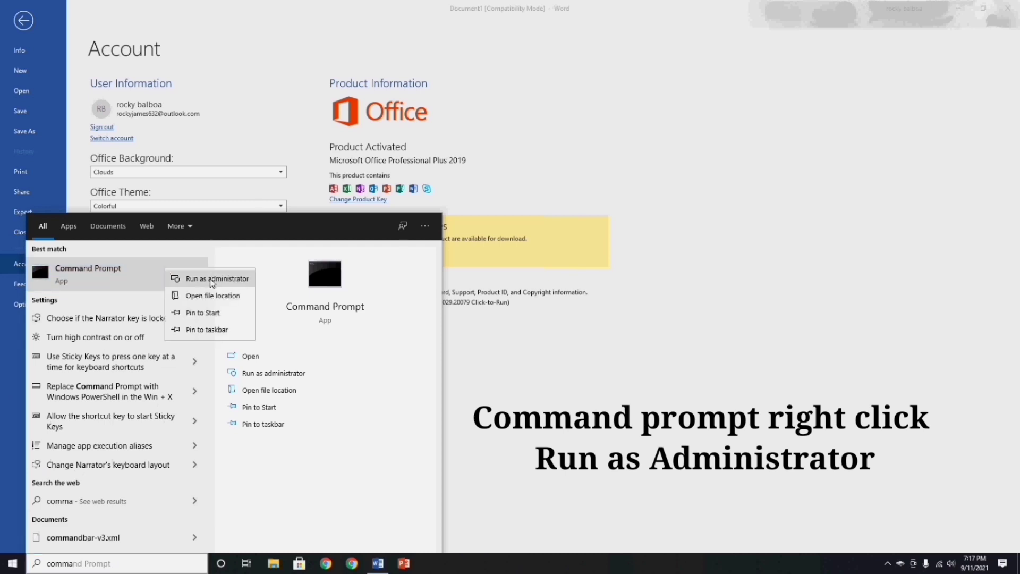
click(211, 279)
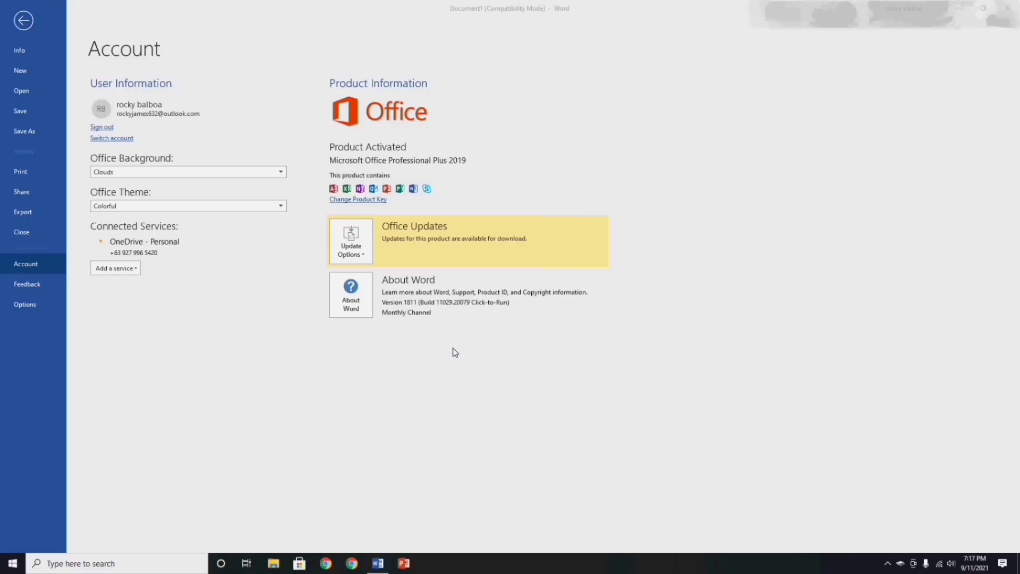
text(cd ")
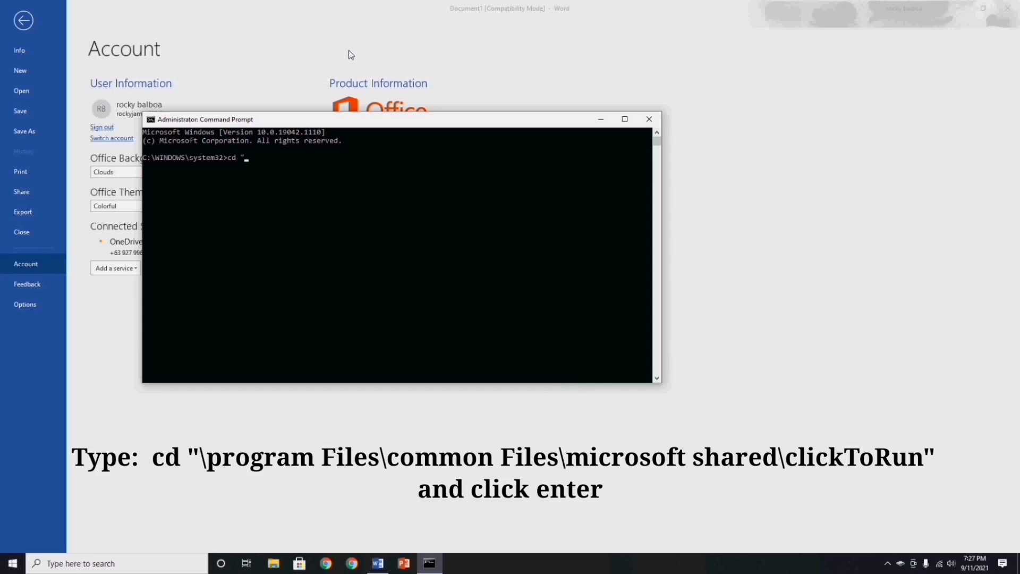
text(\pro)
text(gram F)
text(iles)
text(\)
text(common)
text( Files)
text(\)
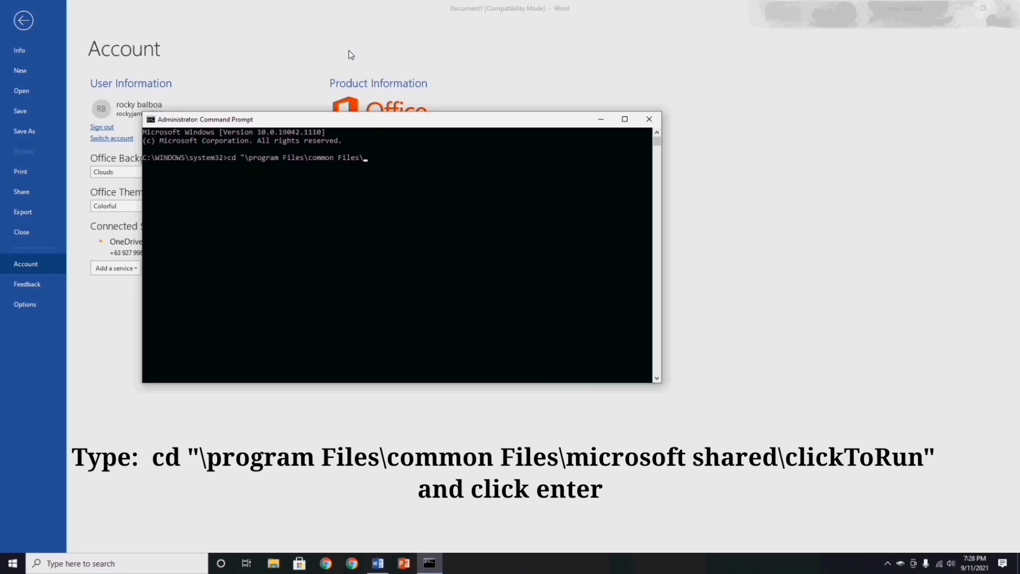
text(micro)
text(soft )
text(sh)
text(ared)
text(\)
text(cli)
text(ck)
text(ToR)
text(un)
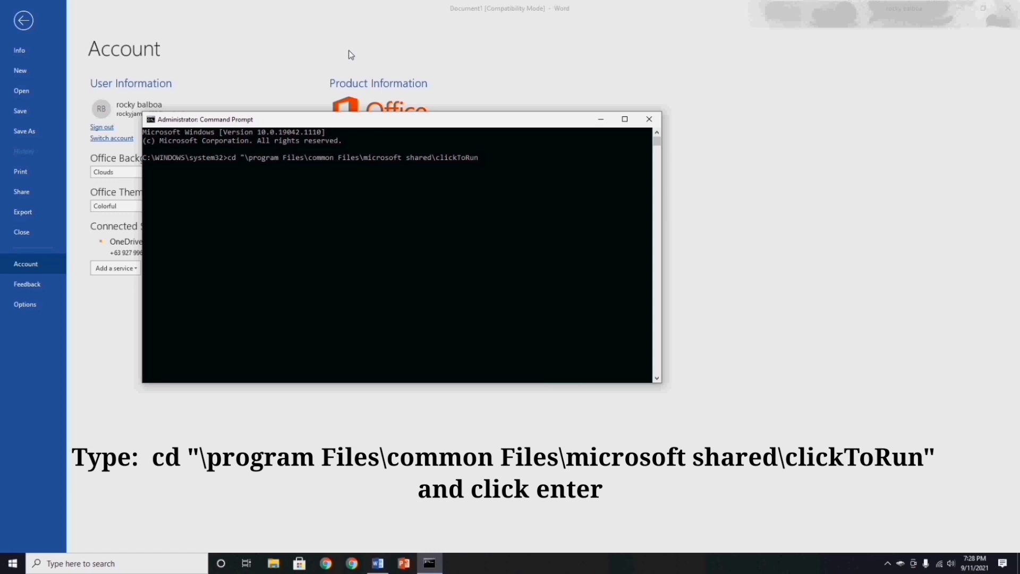
Step: Change to the ClickToRun folder before writing the officeC2rclient.exe update command
key(Return)
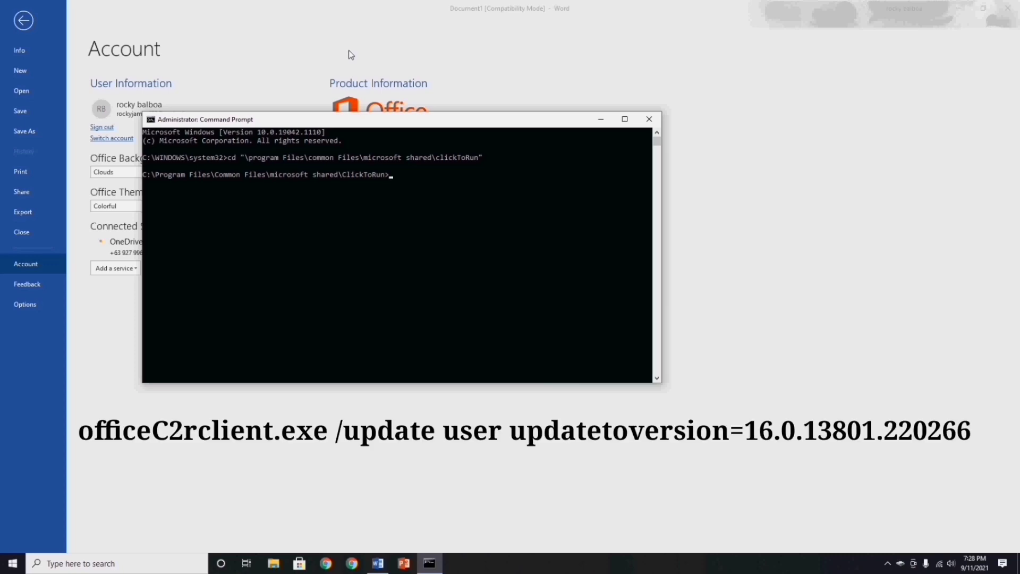
text(officeC)
text(2r)
text(clien)
text(t.)
text(exe /u)
text(pda)
text(te )
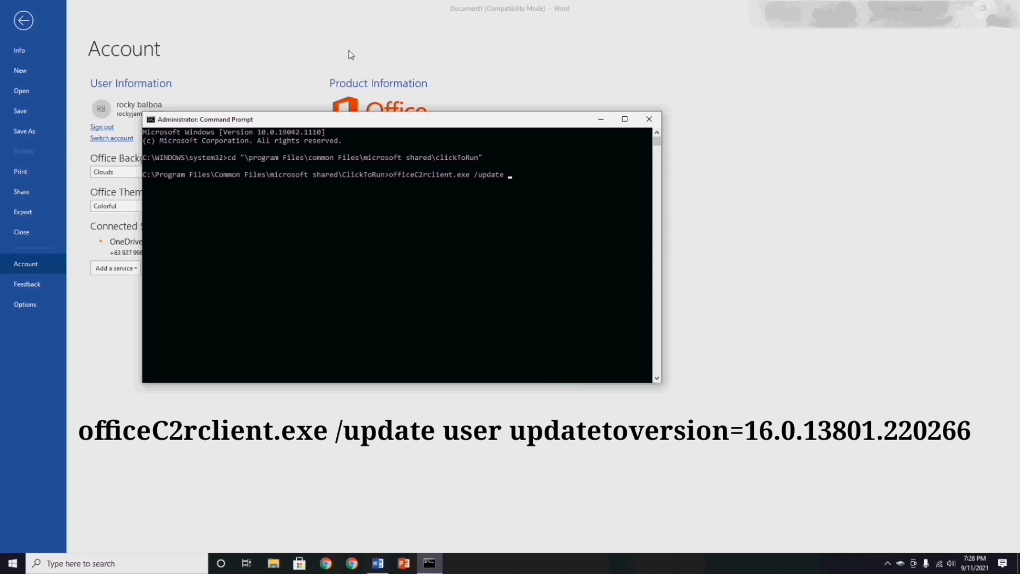
text(user u)
text(pd)
text(ate)
text(tove)
text(rsion=)
text(16)
text(.0.)
text(1)
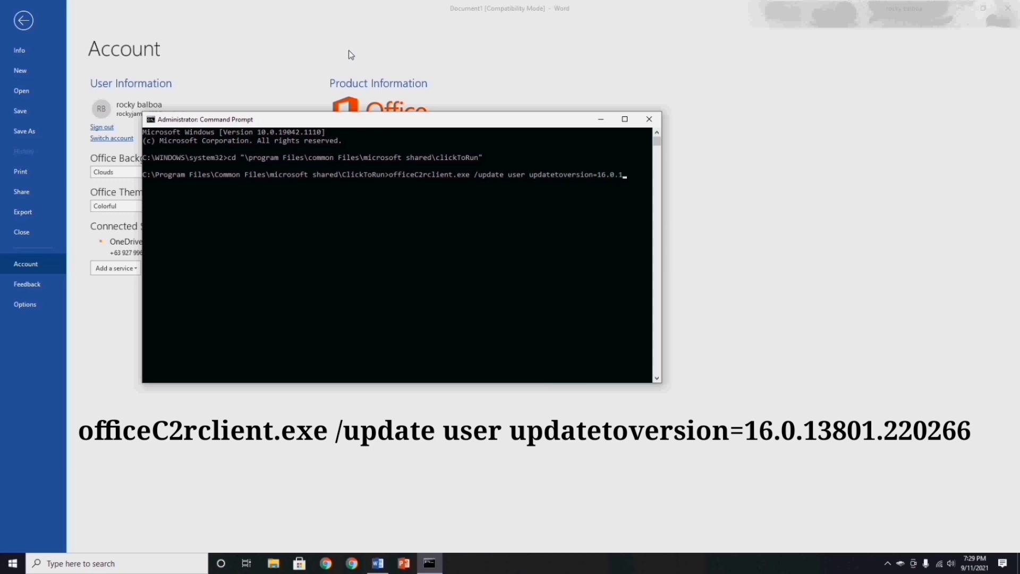
text(380)
text(1.)
text(20266)
Step: Run the rollback to 16.0.13801.20266 and agree to download the Office updates
key(Return)
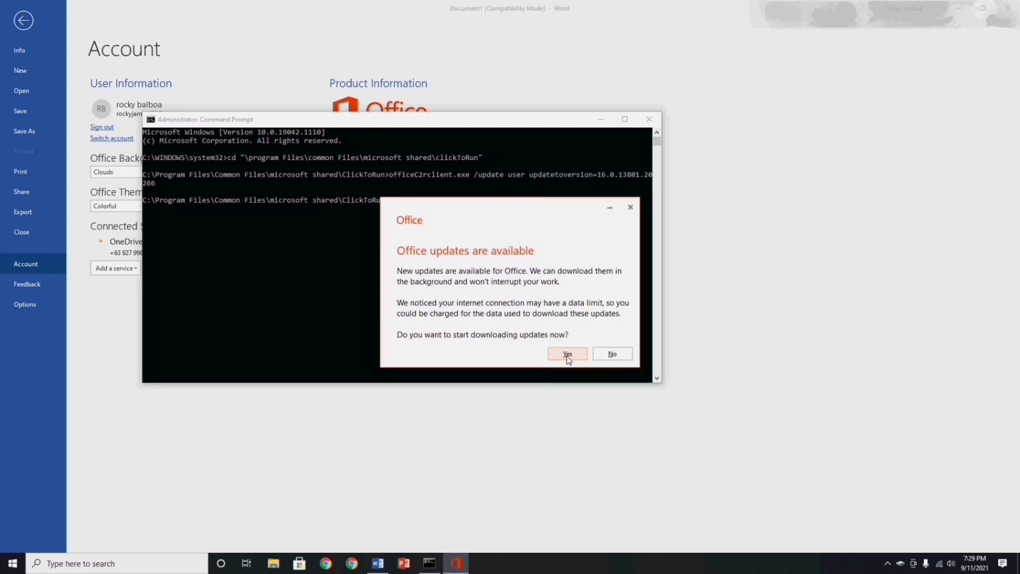
click(567, 355)
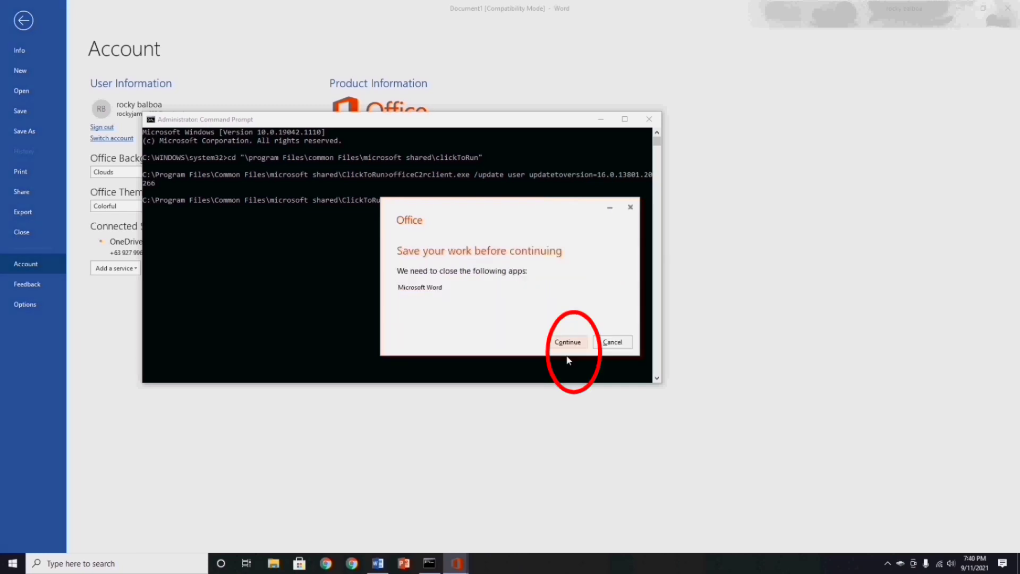
Step: Let the update close Word and continue, then close the command window
click(568, 342)
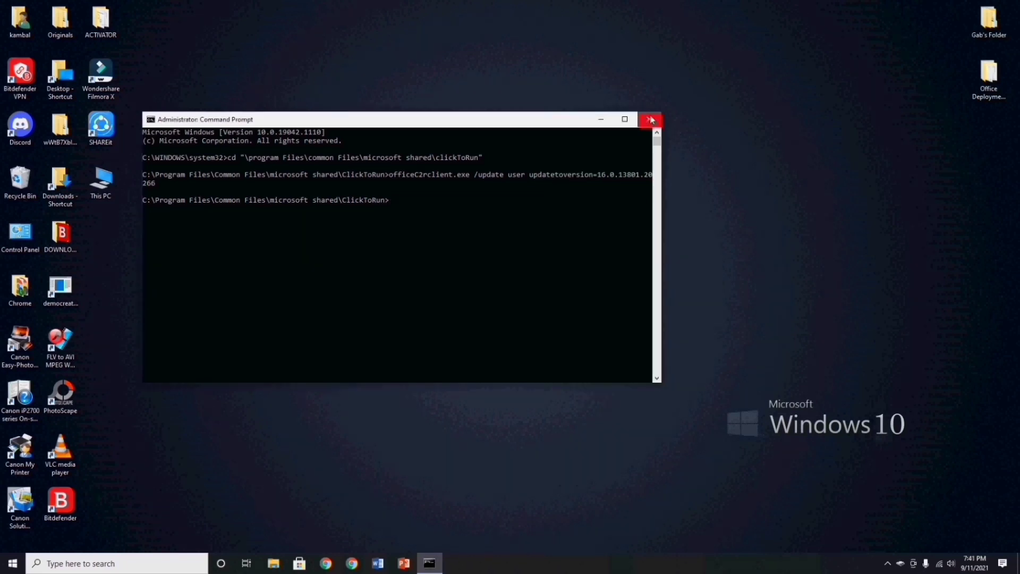
click(652, 121)
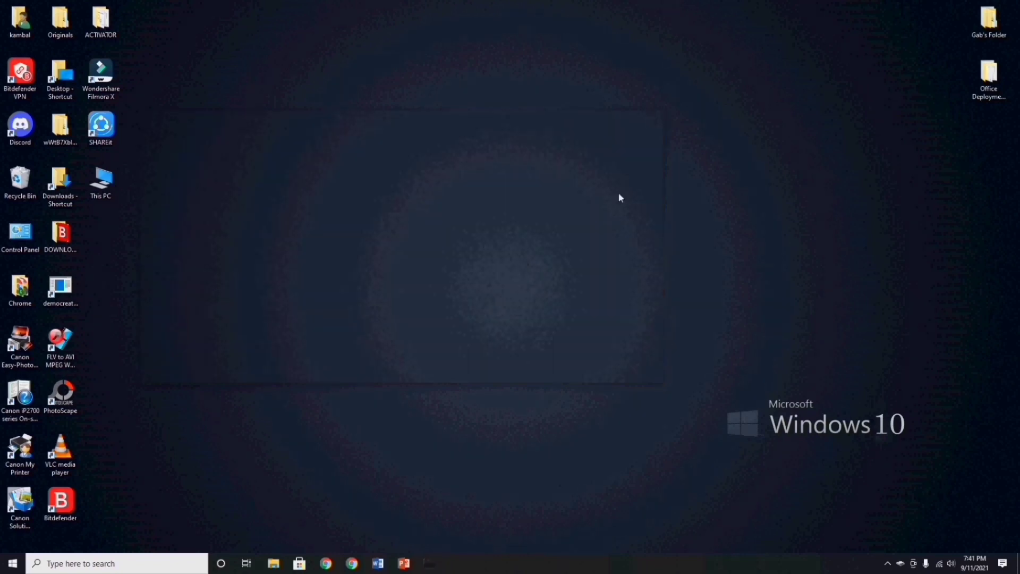
Step: Reopen Word and advance past the privacy notice toward the account page
click(379, 563)
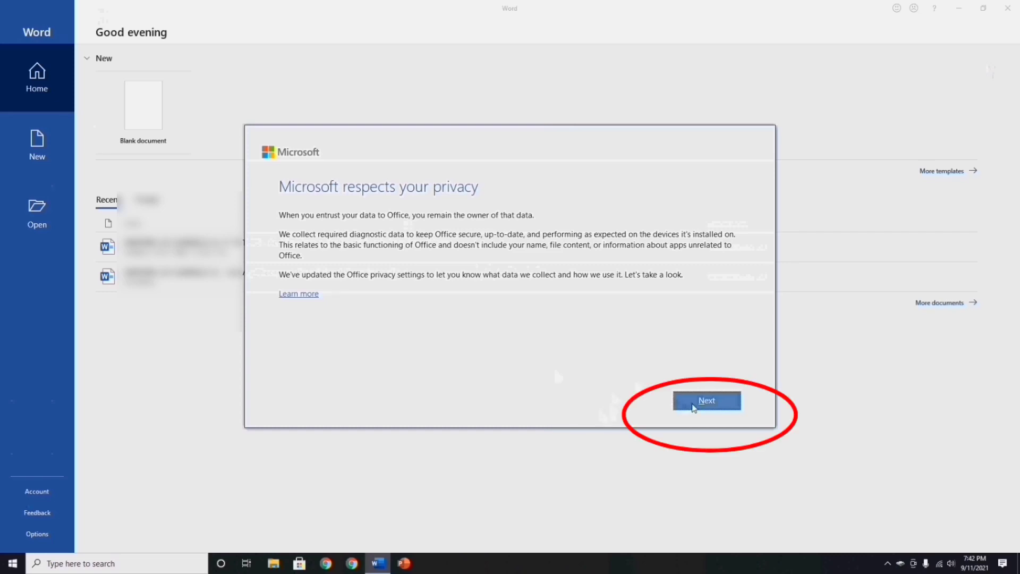
click(694, 405)
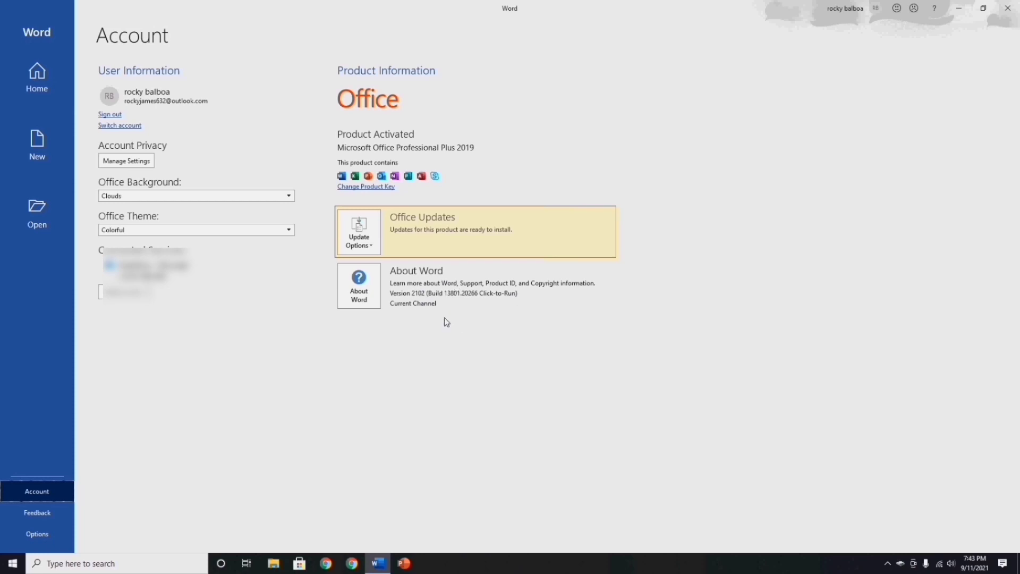
Step: Disable Office updates and dismiss the 'Updates were installed' notice
click(368, 245)
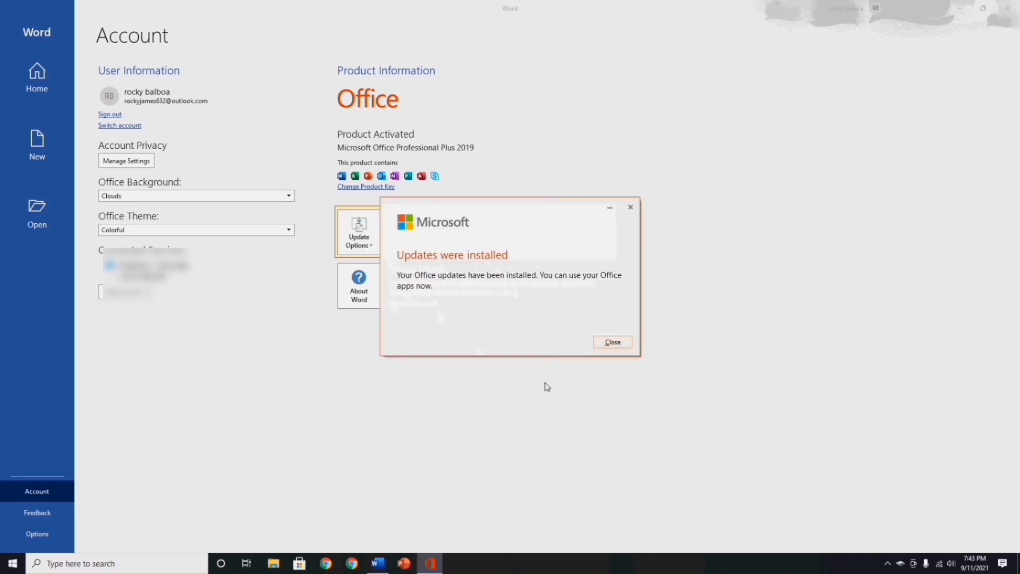
click(613, 342)
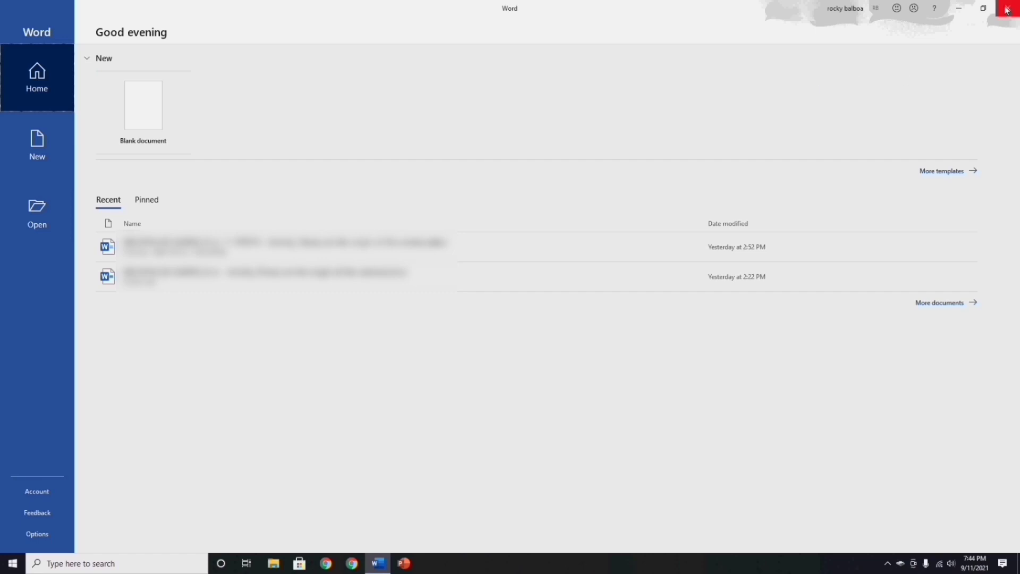
Step: Create a new blank document confirming the counterfeit warning is fixed
click(143, 104)
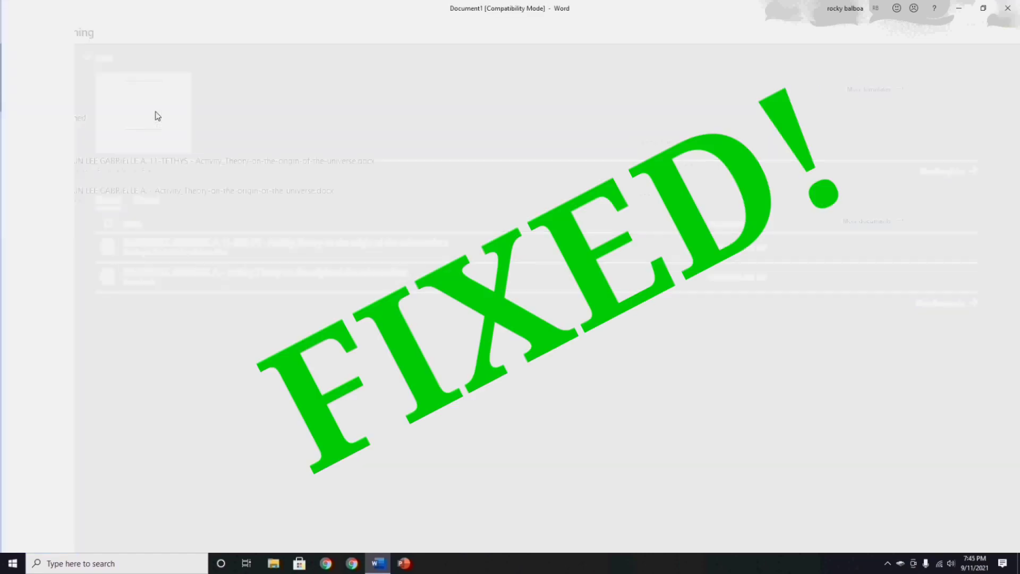